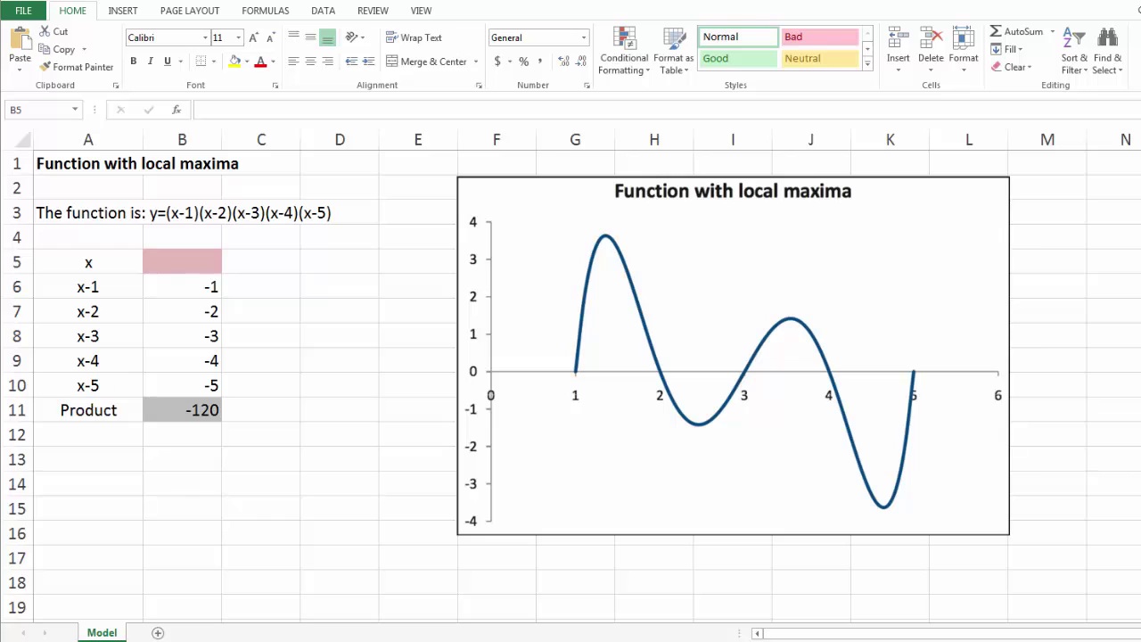
- Review the x input cell B5 and the formulas in B6, B10 and B11
click(193, 264)
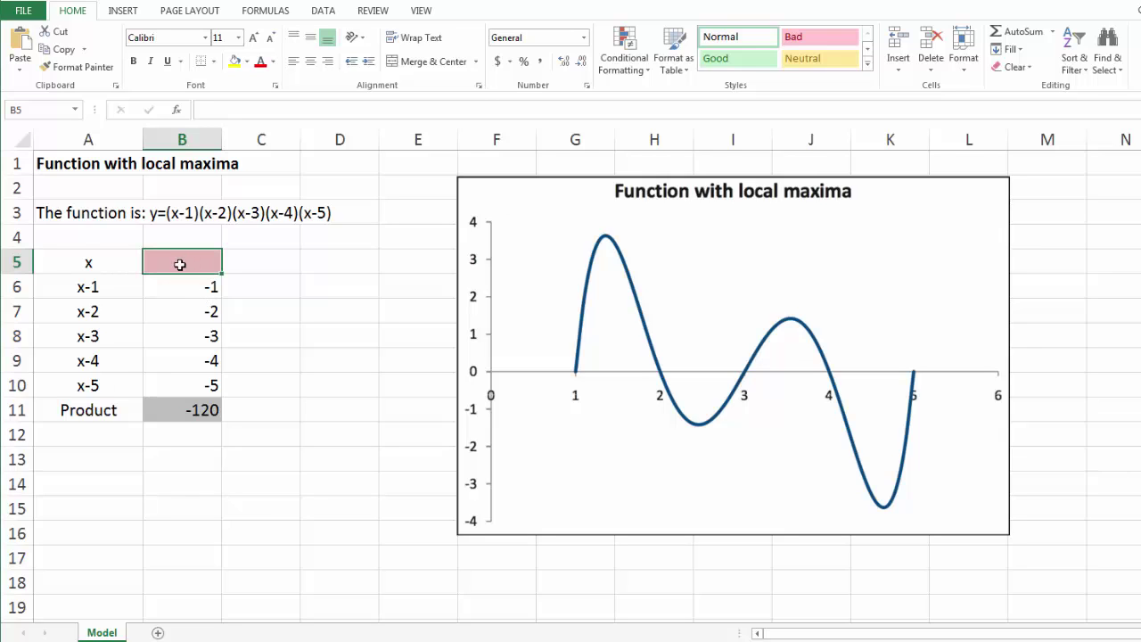
click(178, 289)
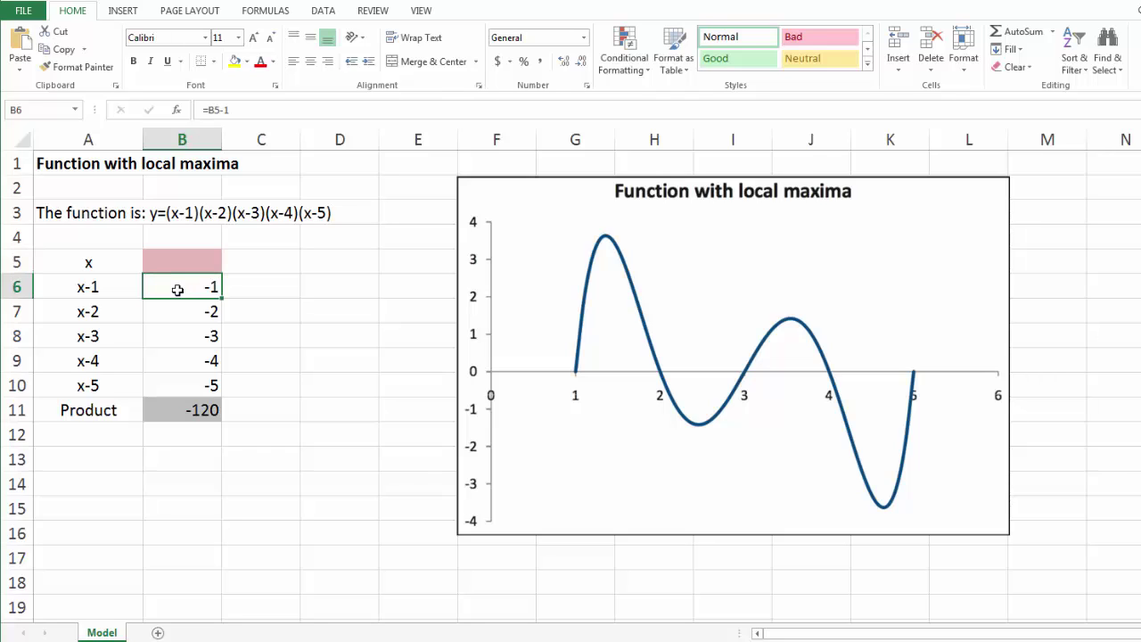
click(170, 385)
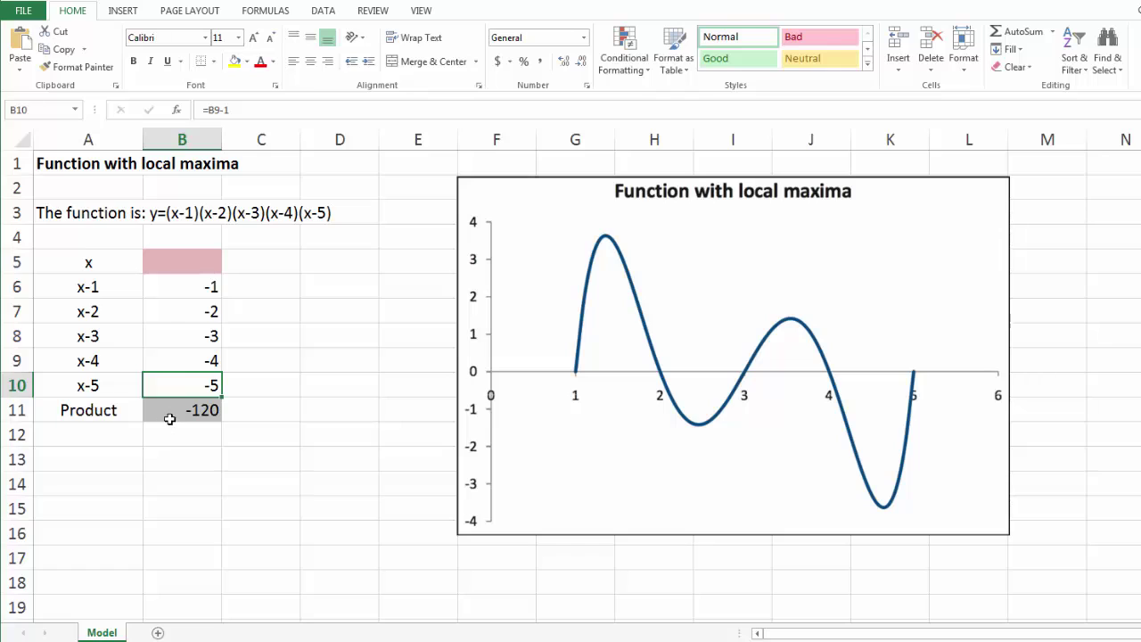
click(168, 409)
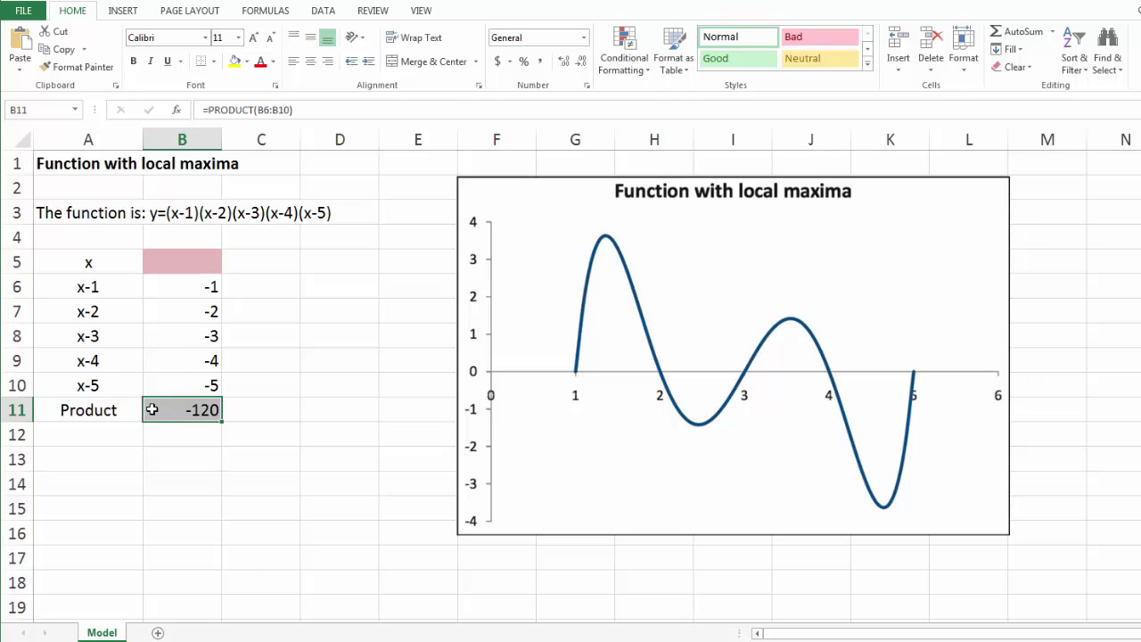
click(177, 263)
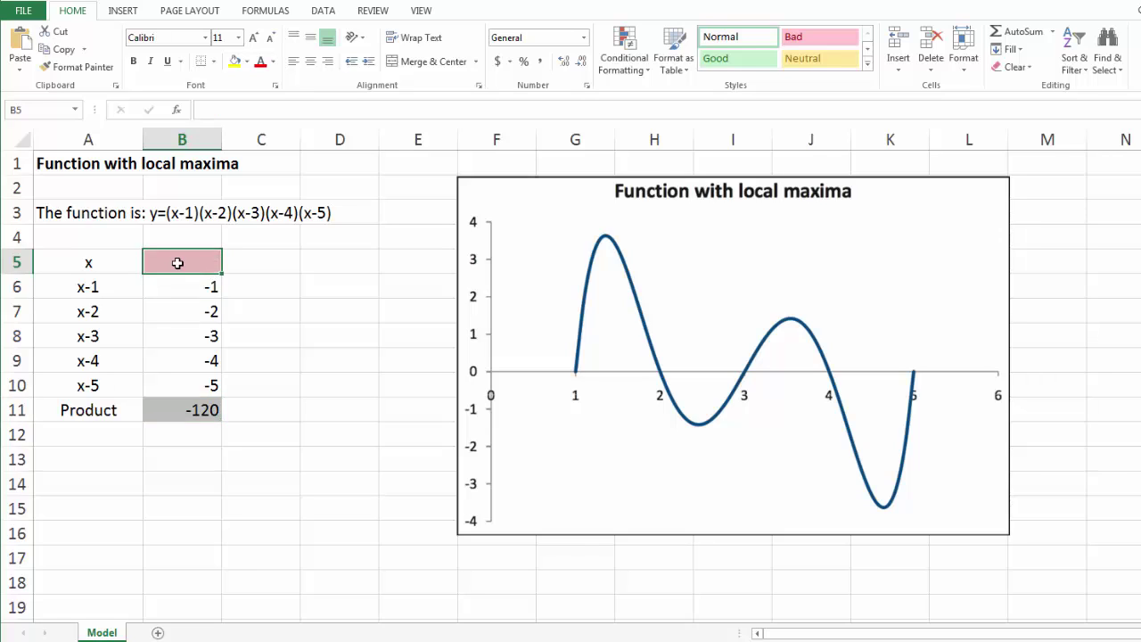
click(166, 410)
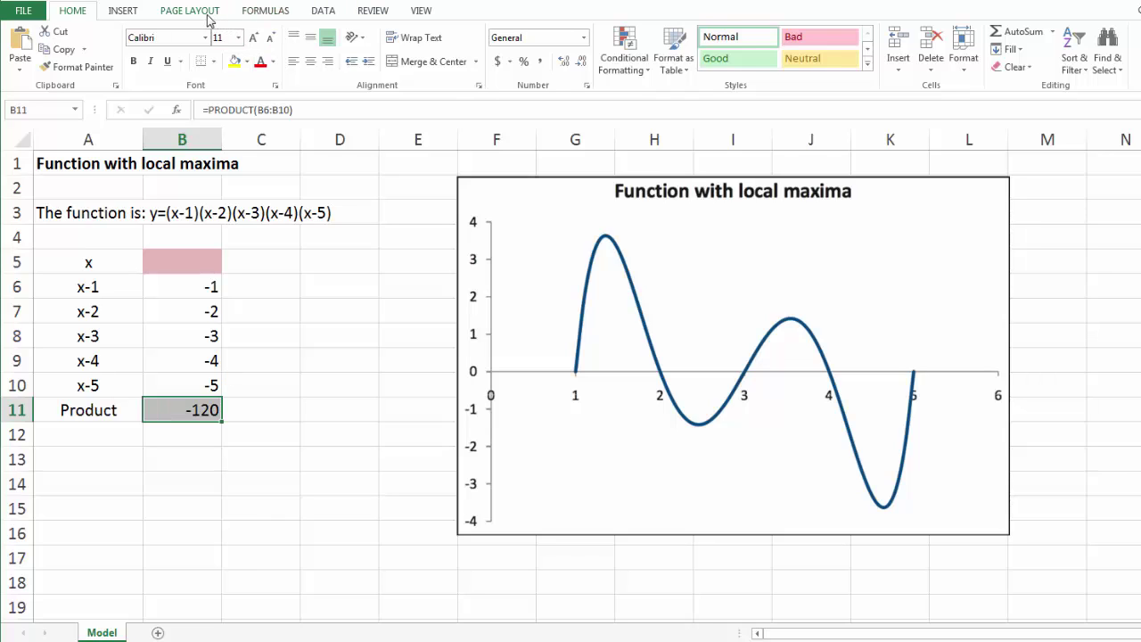
- Set Solver to maximize $B$11 by changing $B$5, and start adding a constraint
click(323, 11)
click(1040, 49)
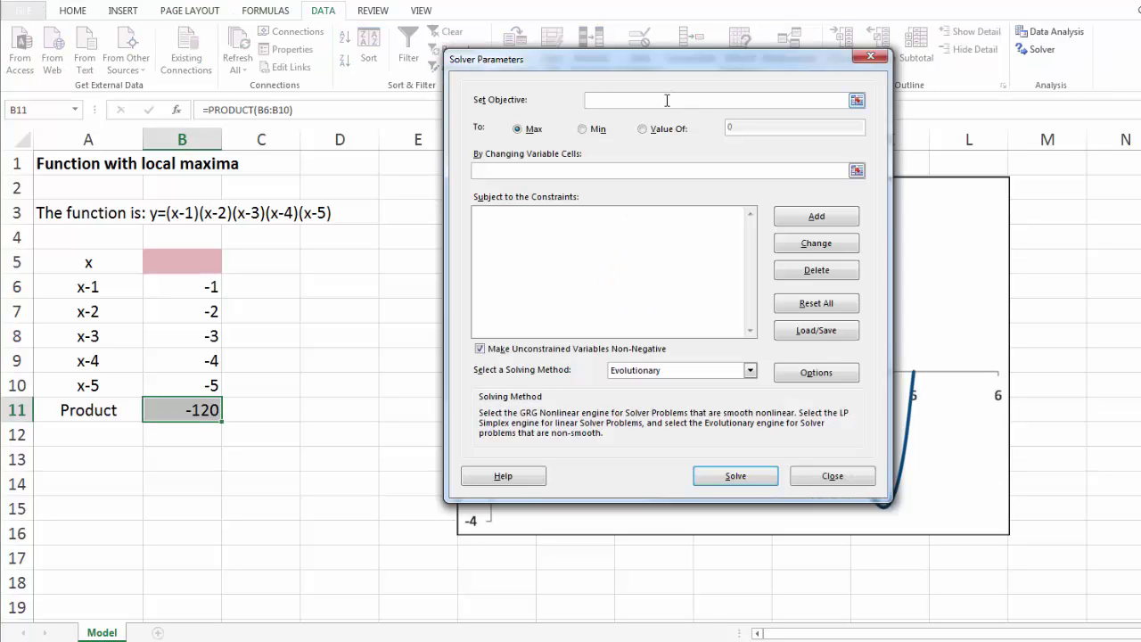
click(181, 411)
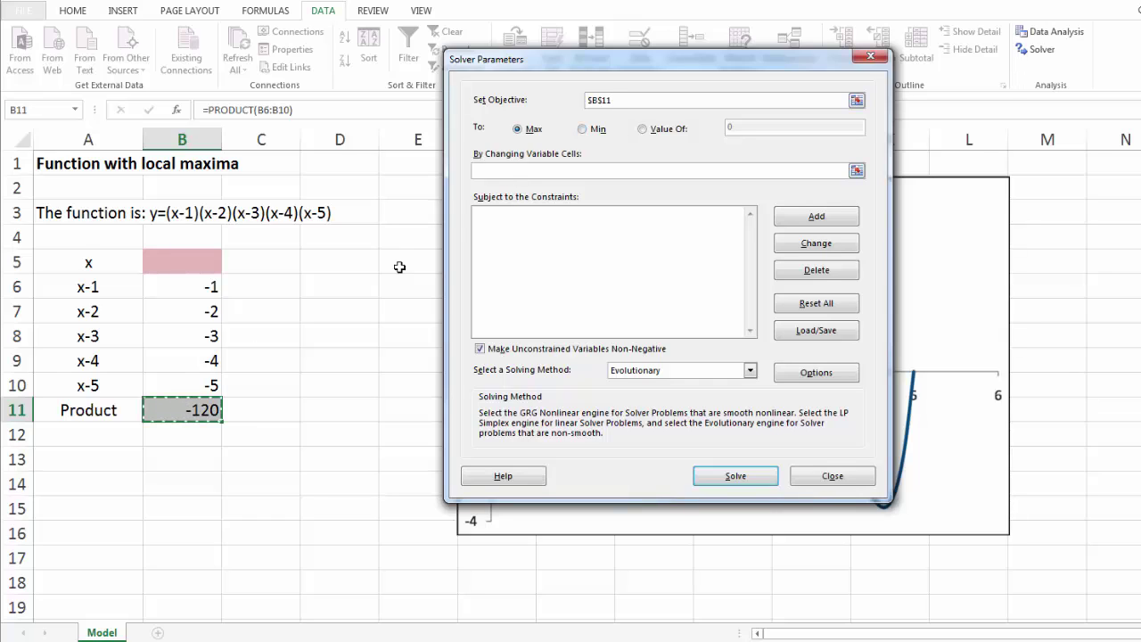
click(520, 171)
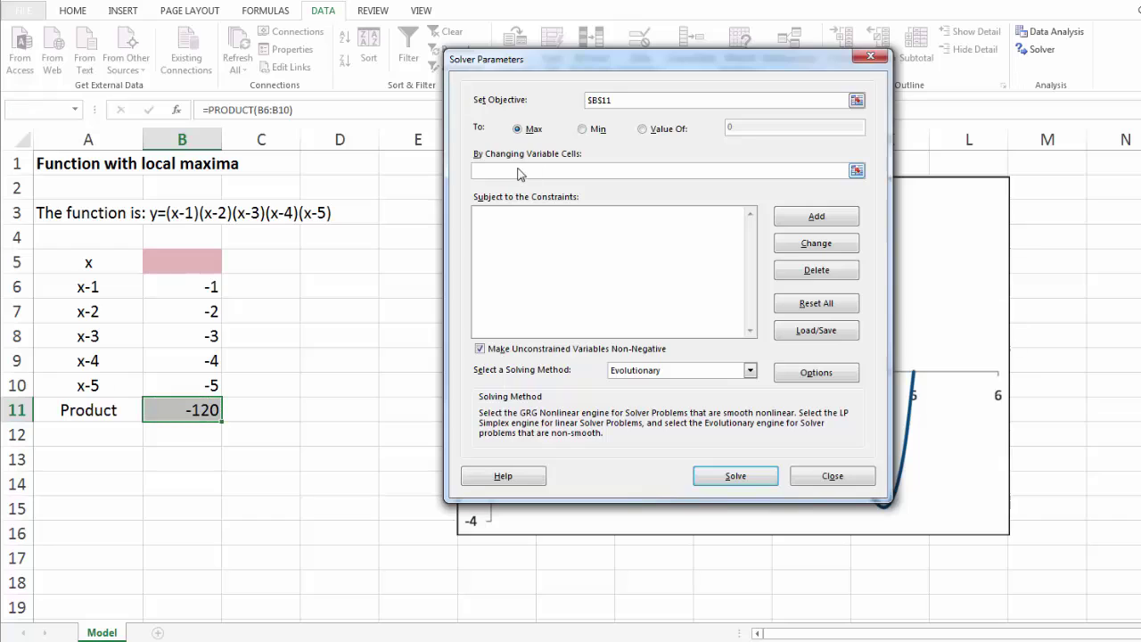
click(184, 261)
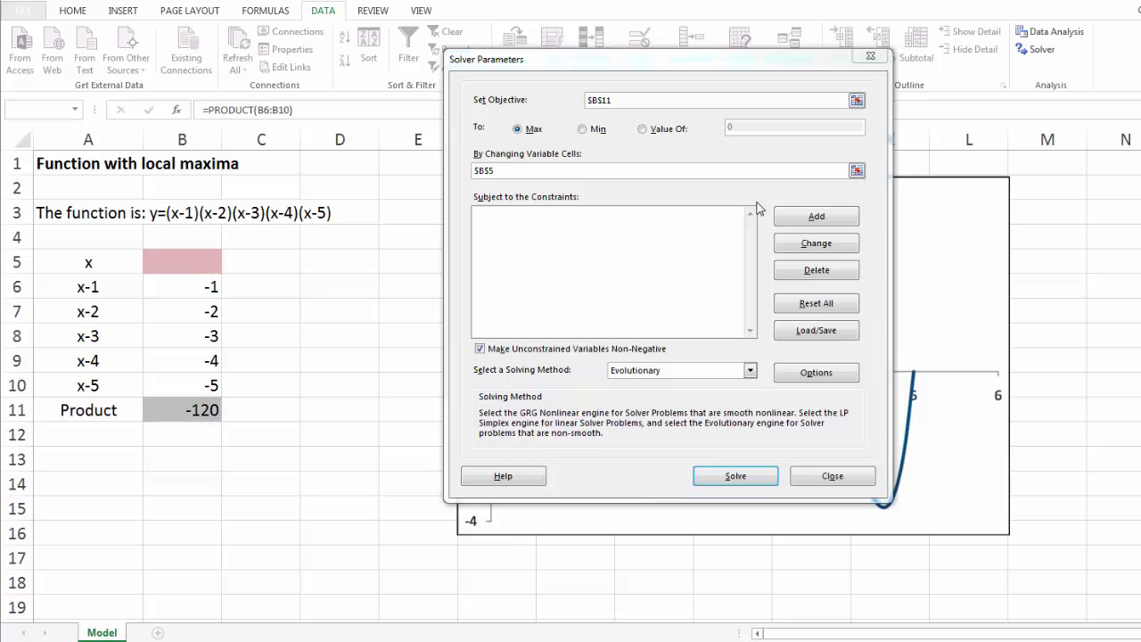
click(813, 217)
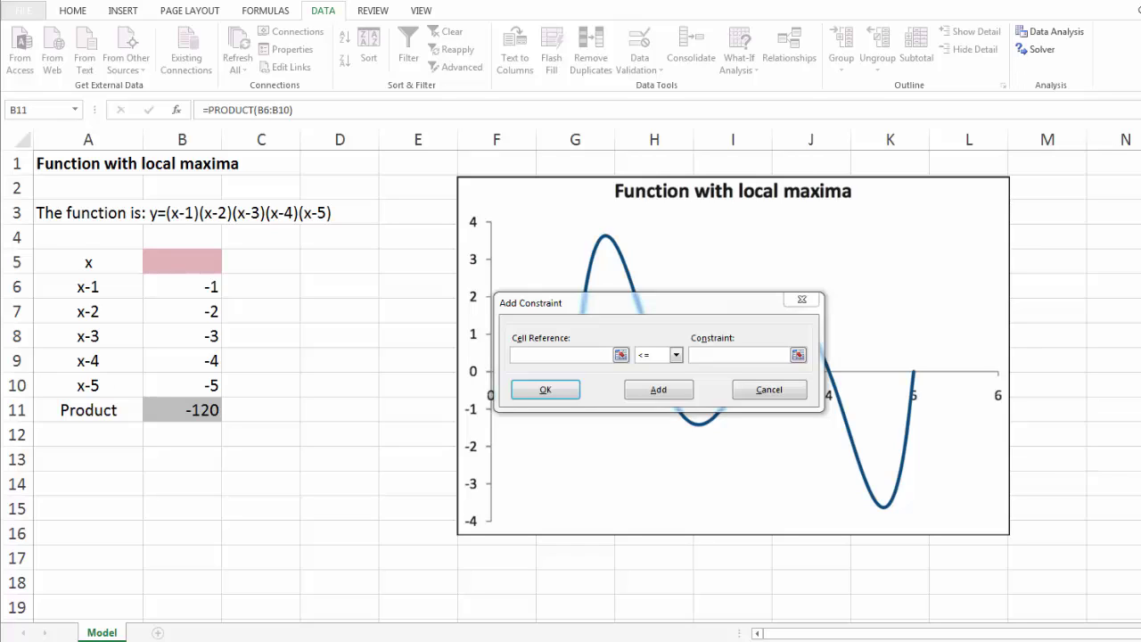
- Add the constraints $B$5 <= 5 and $B$5 >= 1 to Solver
click(597, 353)
click(196, 264)
click(724, 357)
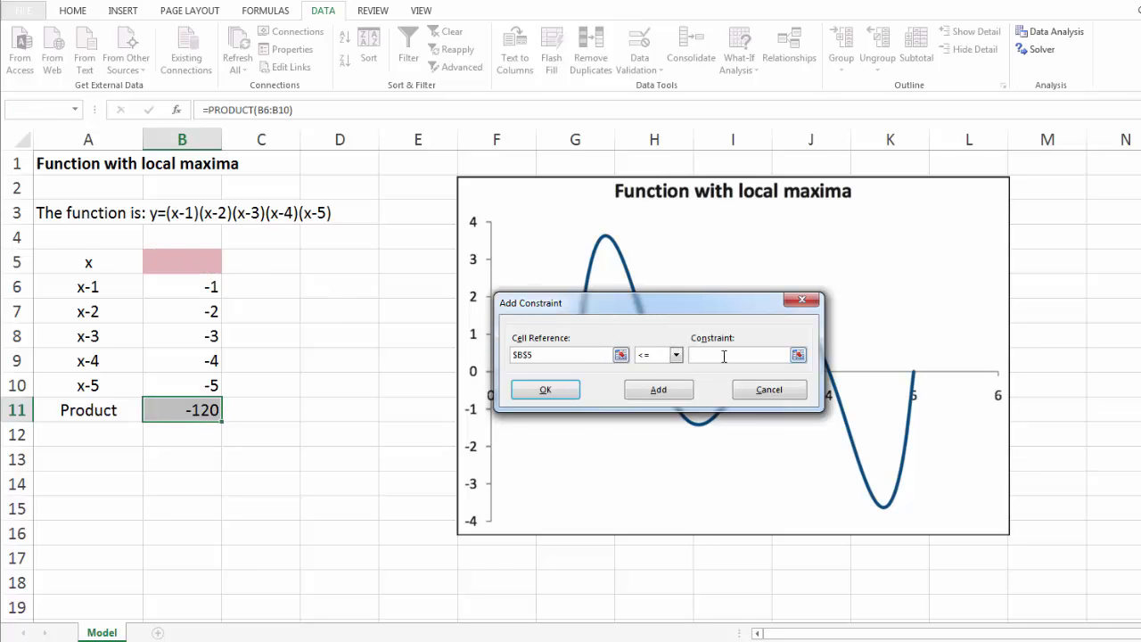
text(5)
click(664, 392)
click(195, 264)
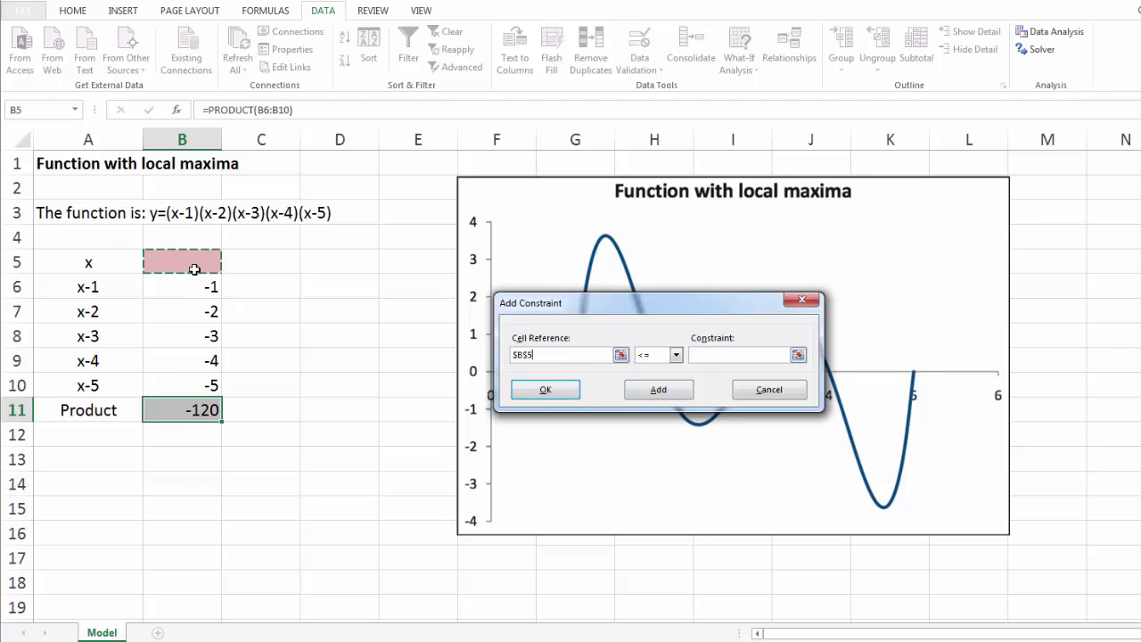
click(675, 356)
click(641, 389)
click(714, 356)
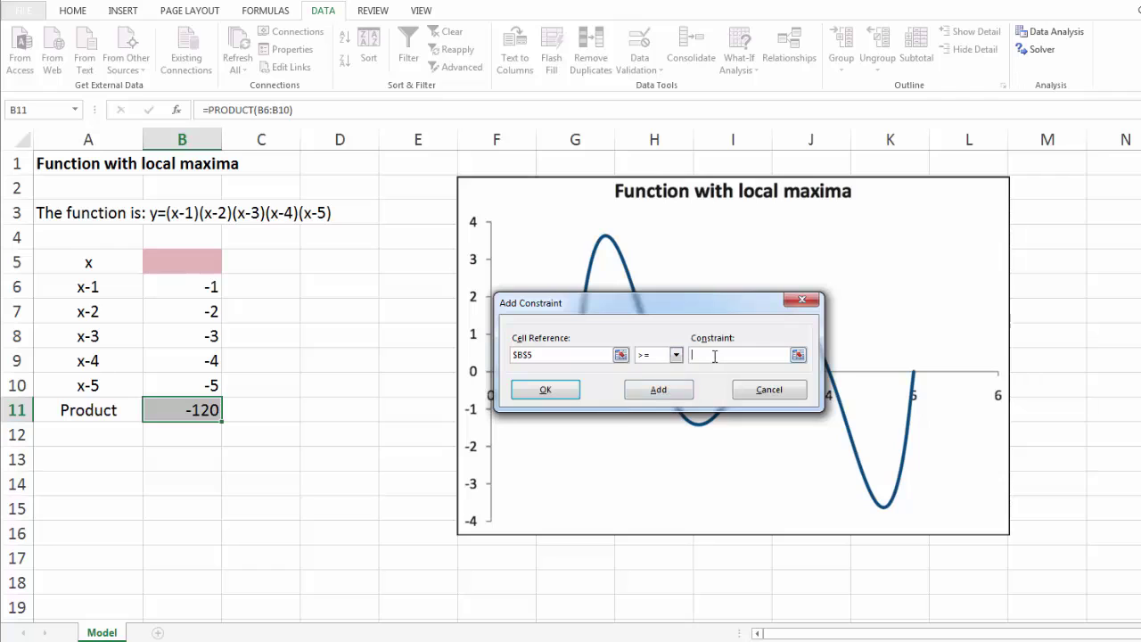
text(1)
click(567, 394)
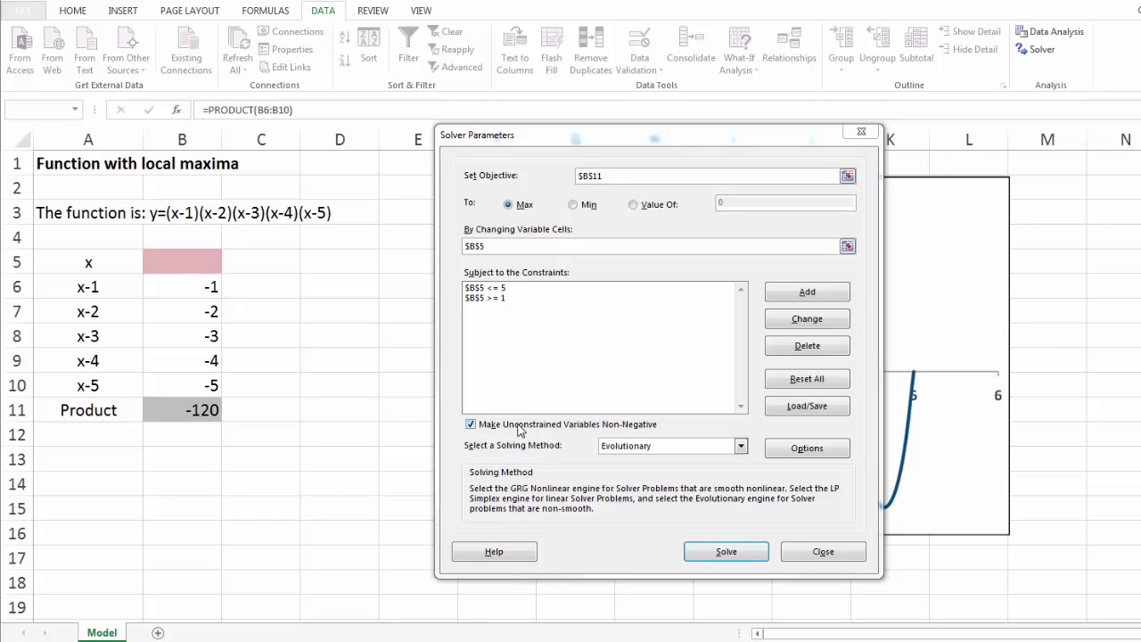
- Keep Evolutionary as the solving method and bring up the Solver Options dialog
click(740, 447)
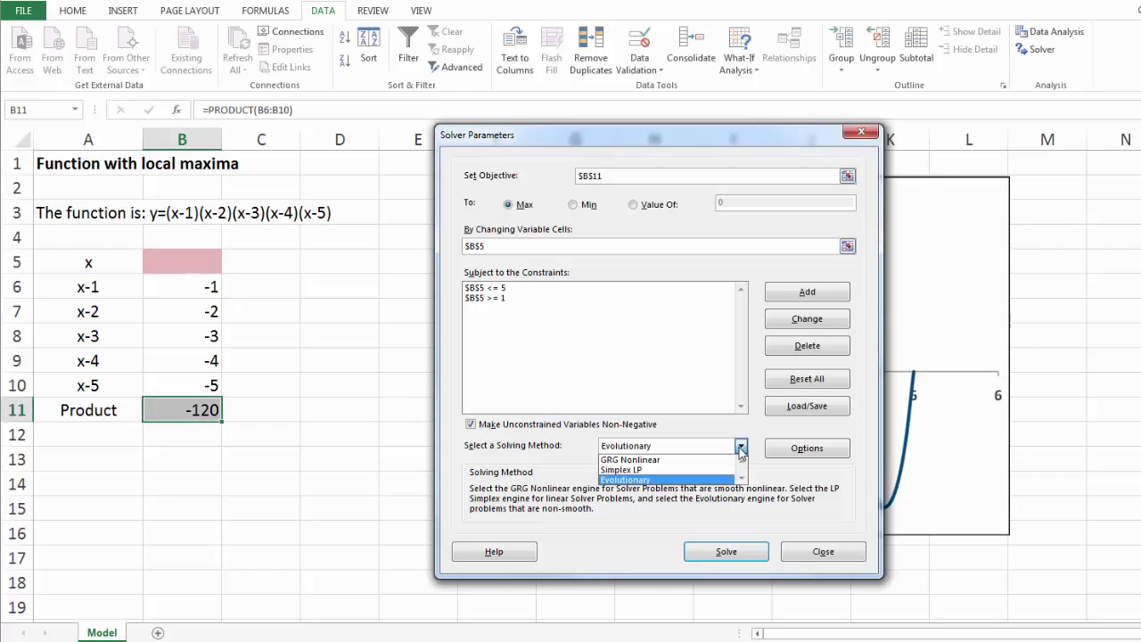
click(740, 448)
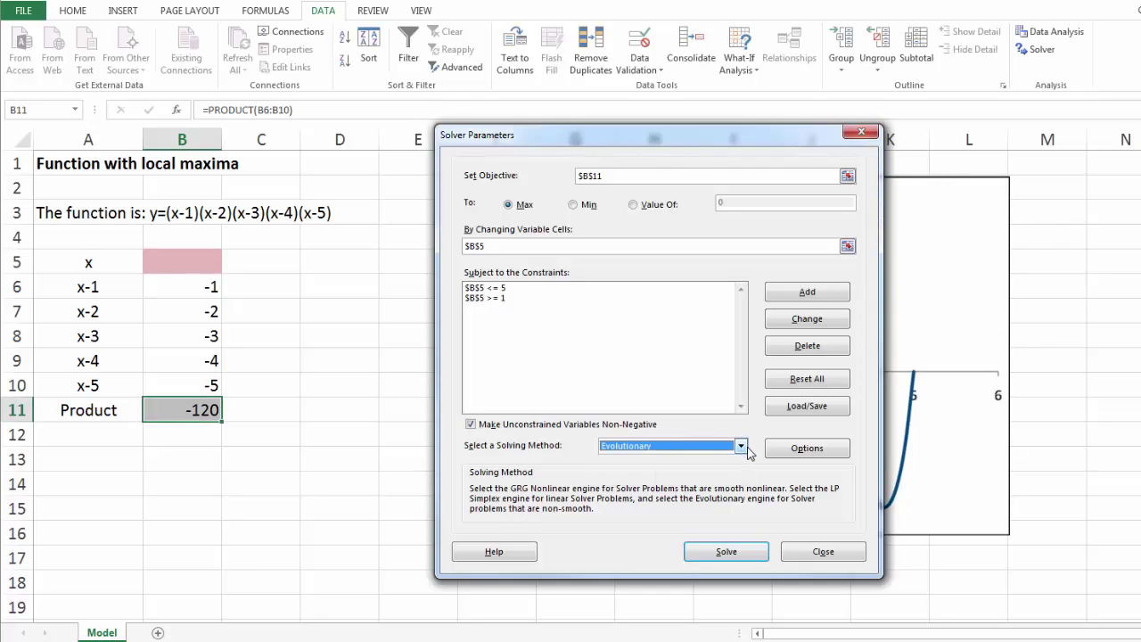
click(808, 450)
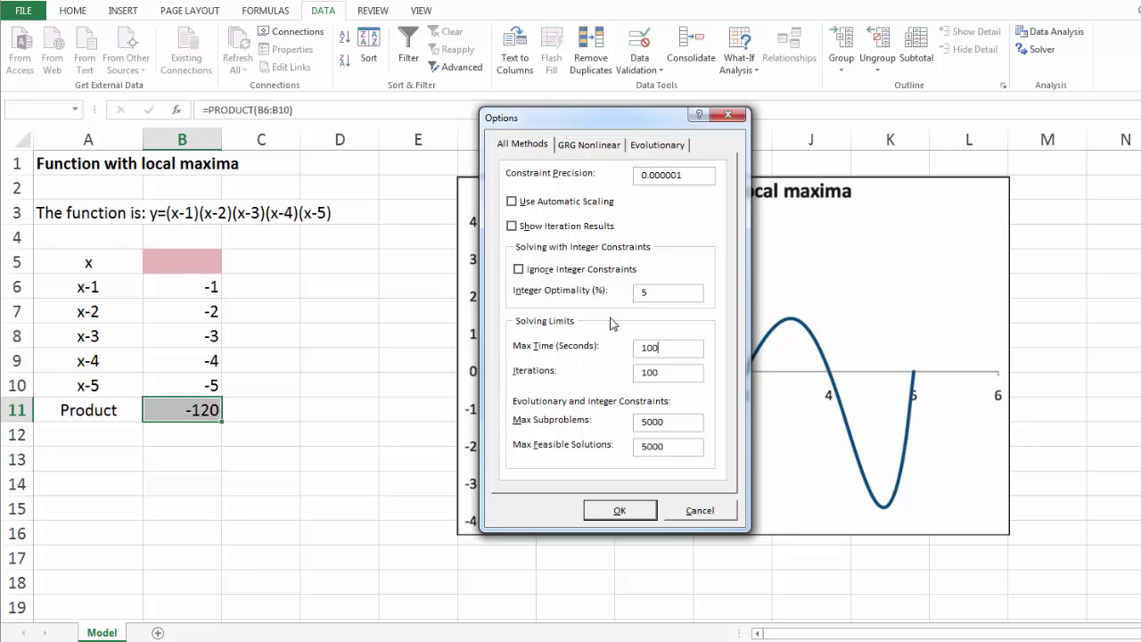
- Show the Evolutionary settings: convergence 0.0001, mutation rate 0.25, population size 100
click(661, 150)
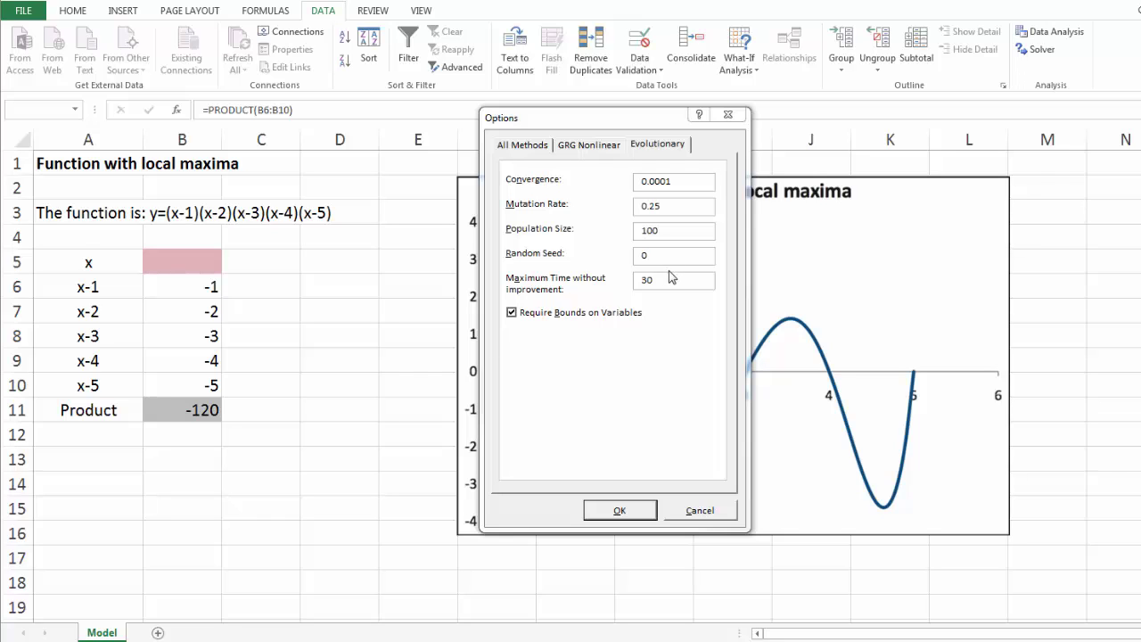
click(664, 261)
- Accept the options and solve, giving x = 1.35557 and a Product of 3.63143
click(621, 508)
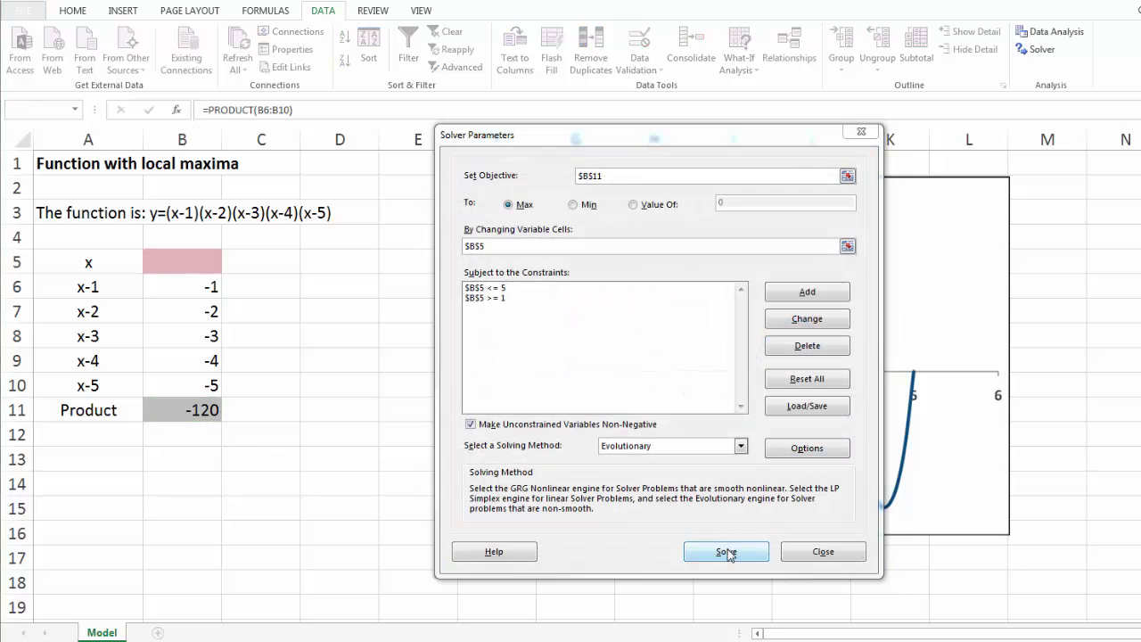
click(726, 552)
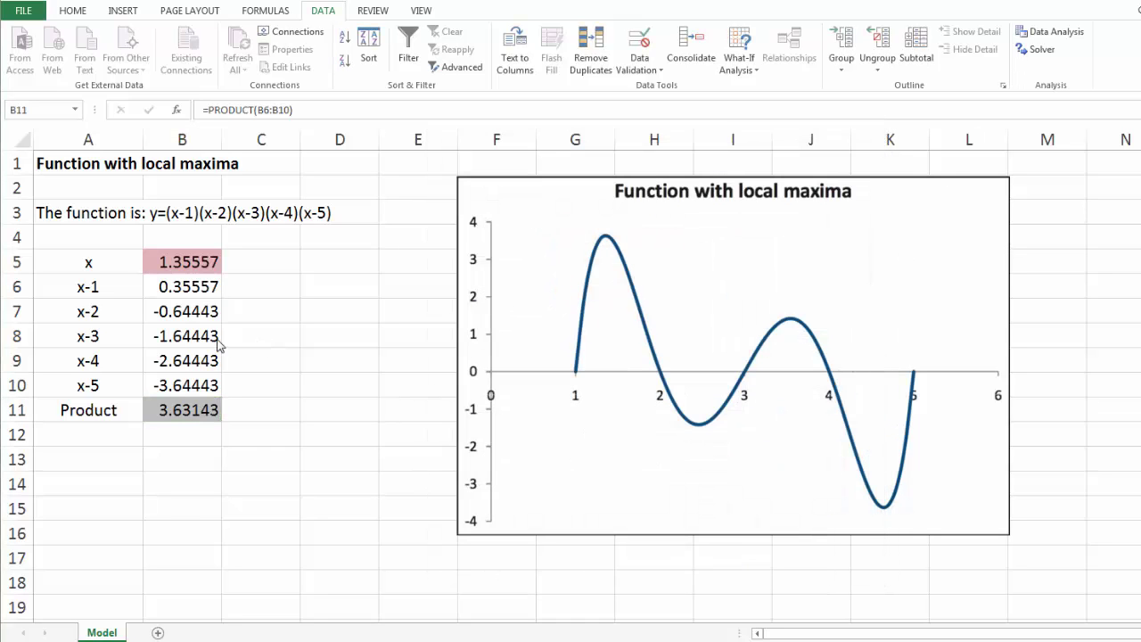